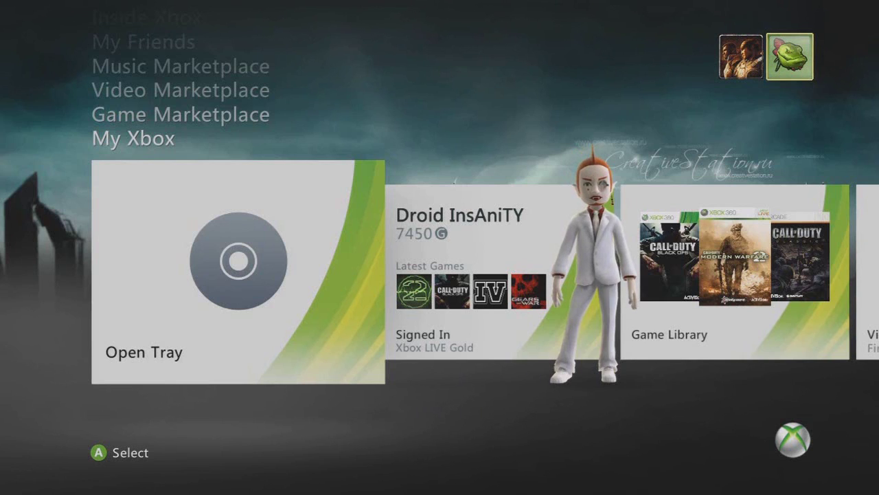
# Step: Go to System Settings > Network Settings and view the wired network status
pyautogui.press('Right')
pyautogui.press('Right')
pyautogui.press('Right')
pyautogui.press('Right')
pyautogui.press('Right')
pyautogui.press('Right')
pyautogui.press('Right')
pyautogui.press('Right')
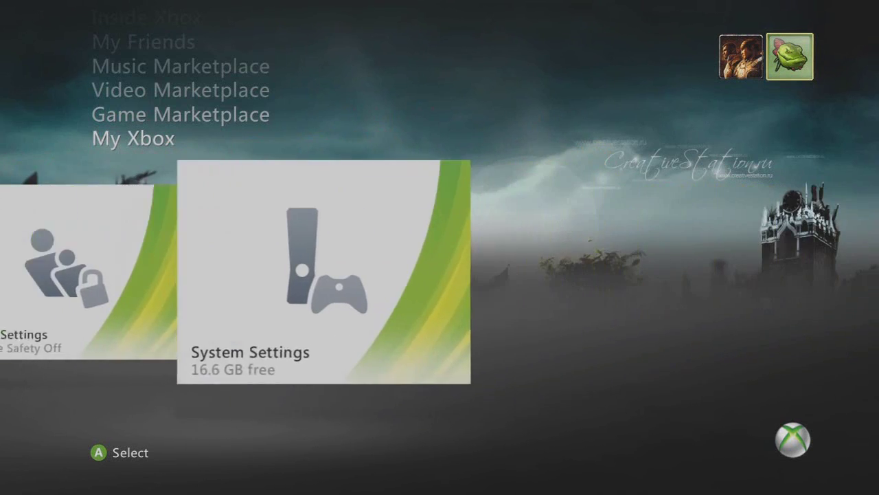
pyautogui.press('Return')
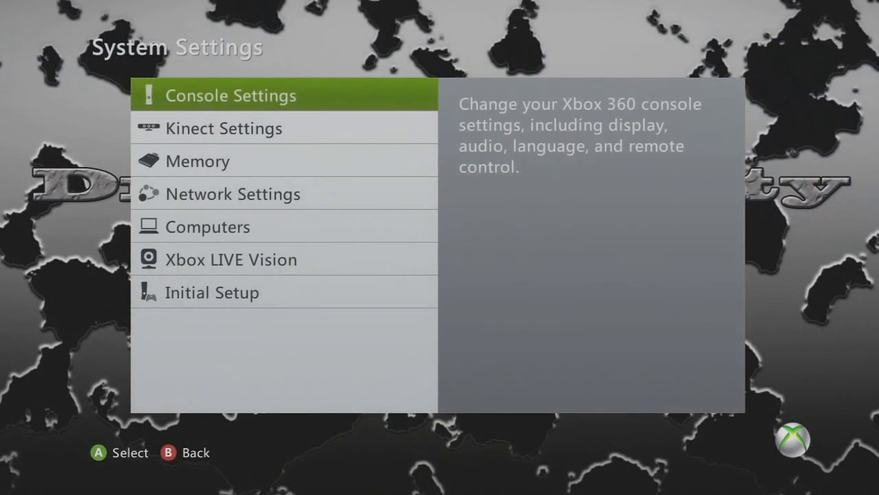
pyautogui.press('Down')
pyautogui.press('Down')
pyautogui.press('Down')
pyautogui.press('Return')
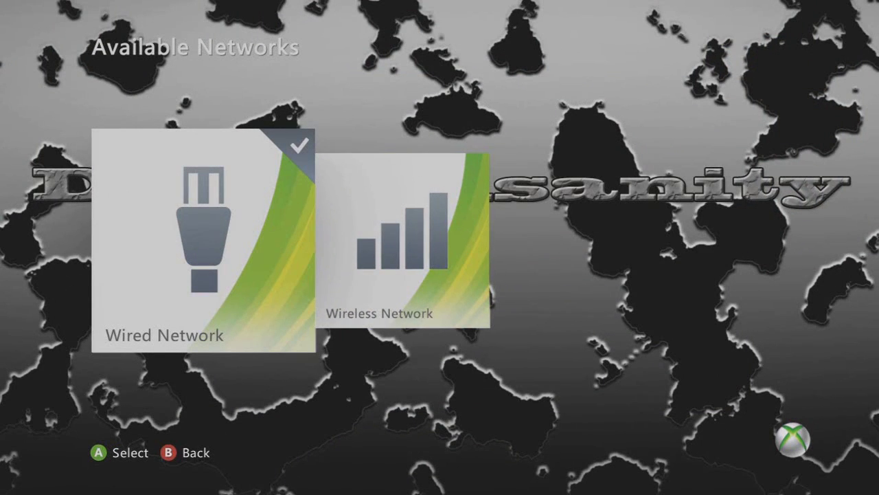
pyautogui.press('Right')
pyautogui.press('Left')
pyautogui.press('Return')
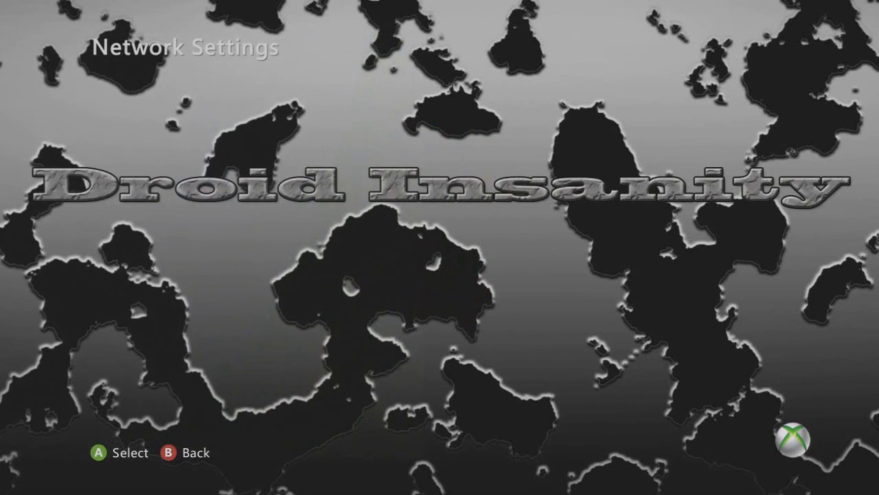
# Step: Start the Xbox LIVE connection test and highlight Yes on the sign-out warning
pyautogui.press('Down')
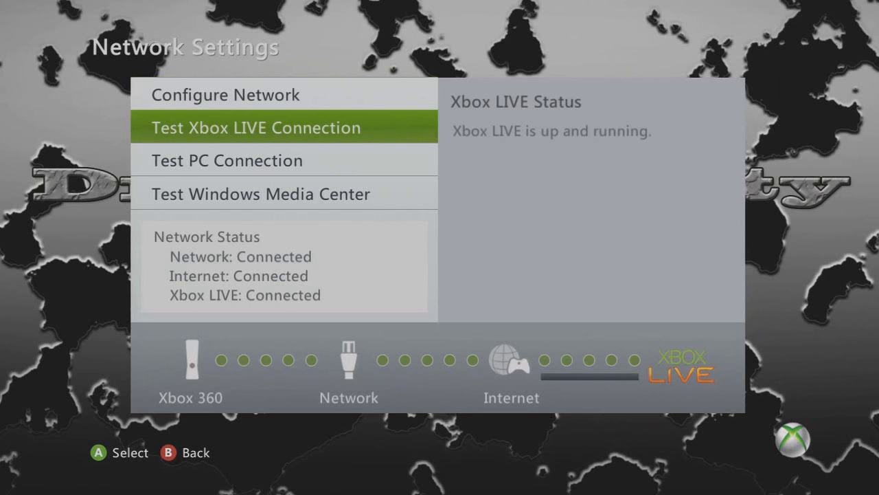
pyautogui.press('Return')
pyautogui.press('Up')
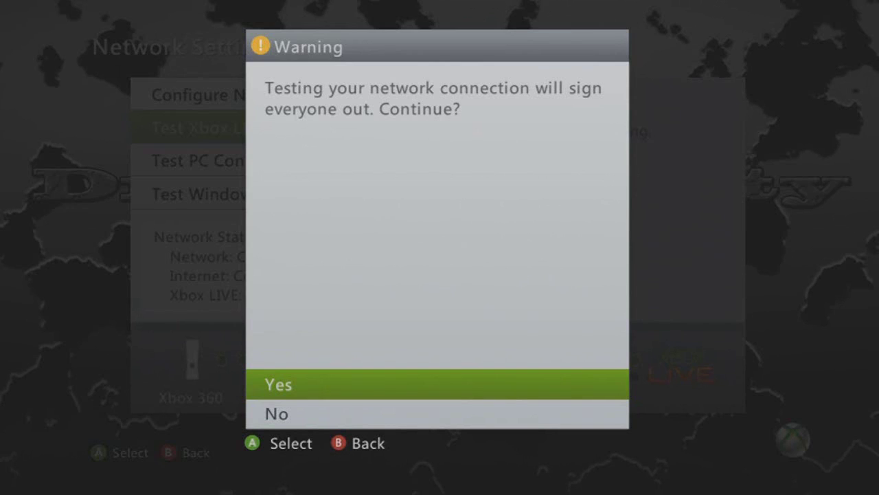
# Step: Confirm Yes to run the test, then open More Info on the connection warning
pyautogui.press('Return')
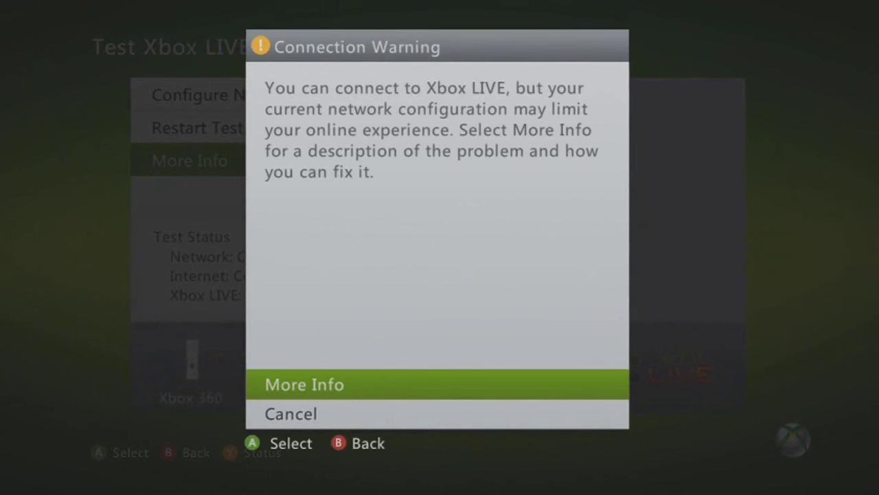
pyautogui.press('Return')
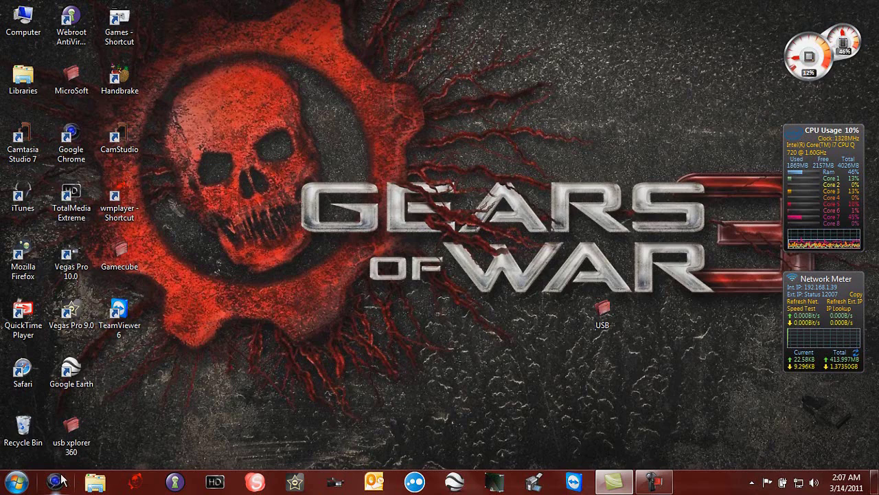
# Step: Launch Chrome and load the router admin page at 192.168.1.1
pyautogui.click(58, 481)
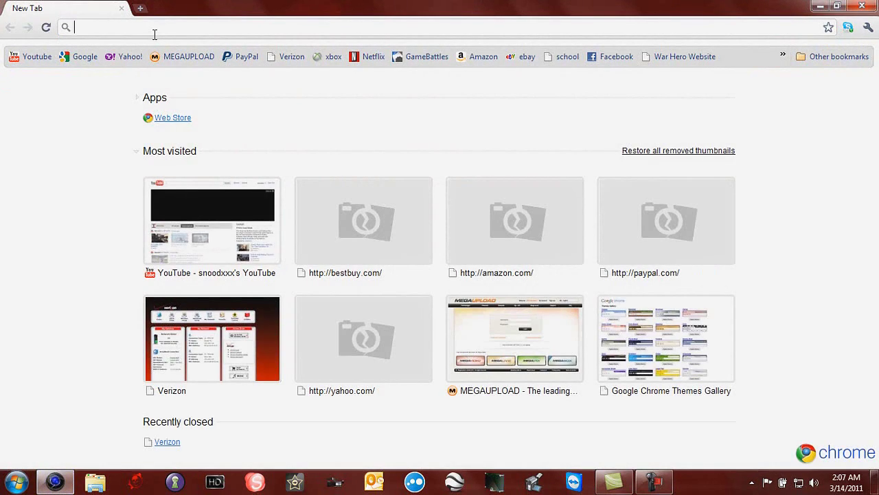
pyautogui.write('19')
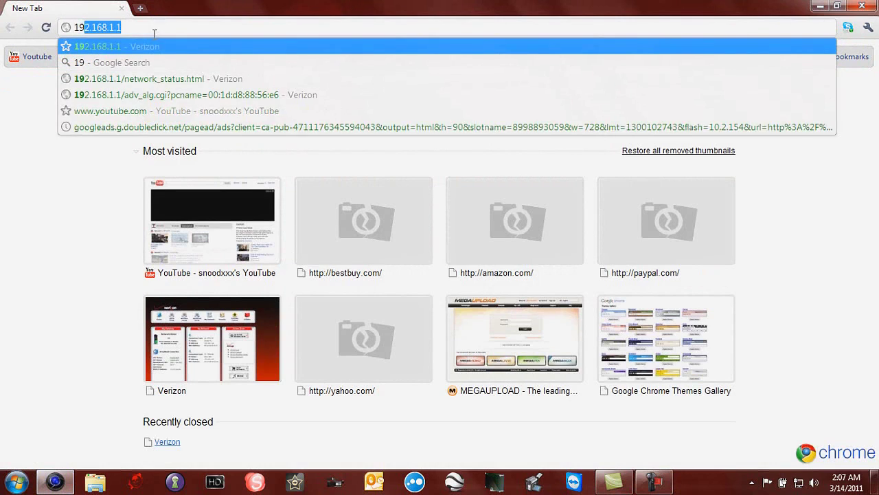
pyautogui.write('2.168')
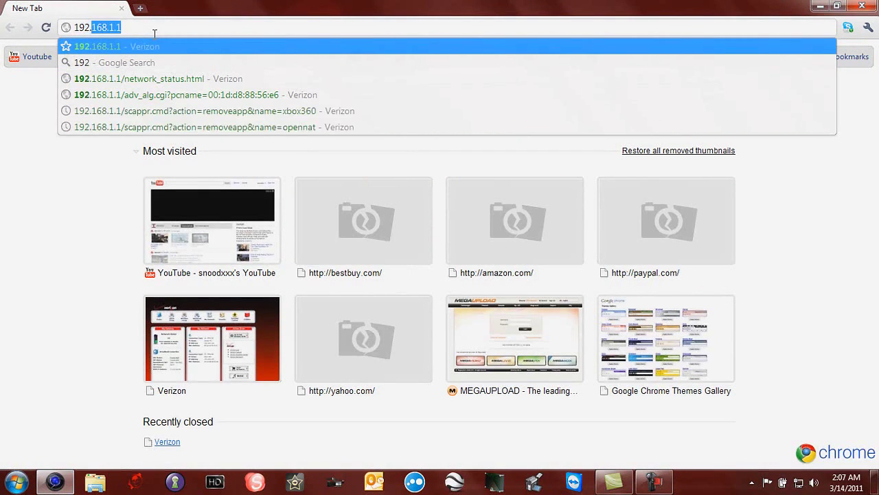
pyautogui.write('.1.1')
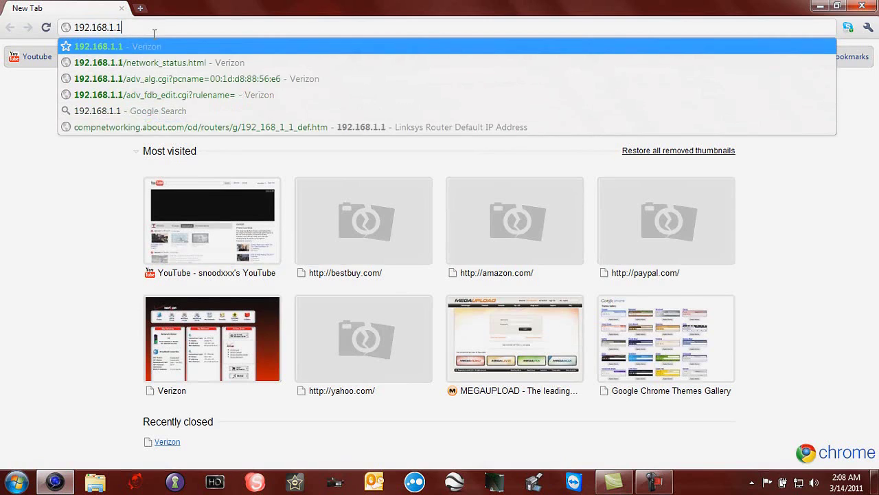
pyautogui.press('Return')
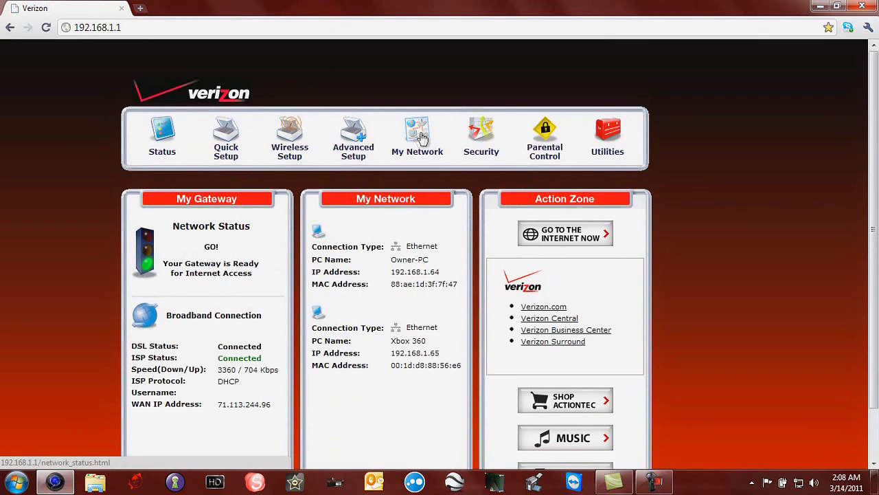
# Step: Open My Network and log in to the router admin
pyautogui.click(416, 135)
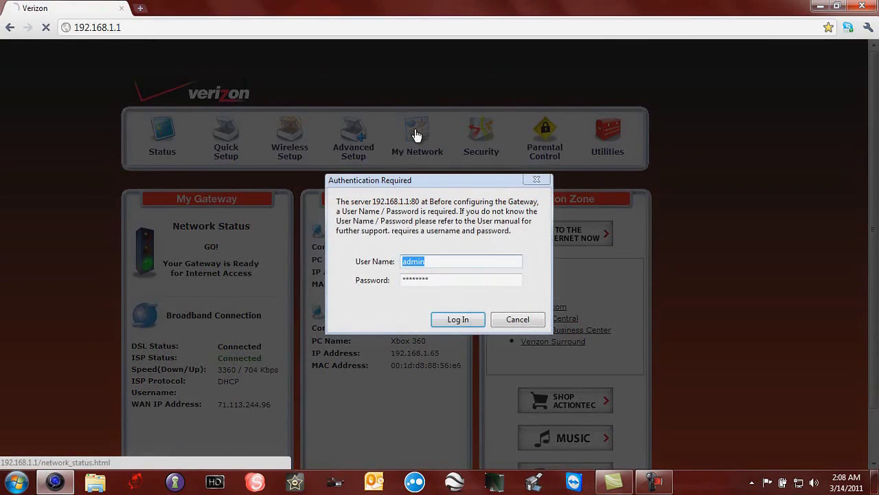
pyautogui.click(457, 322)
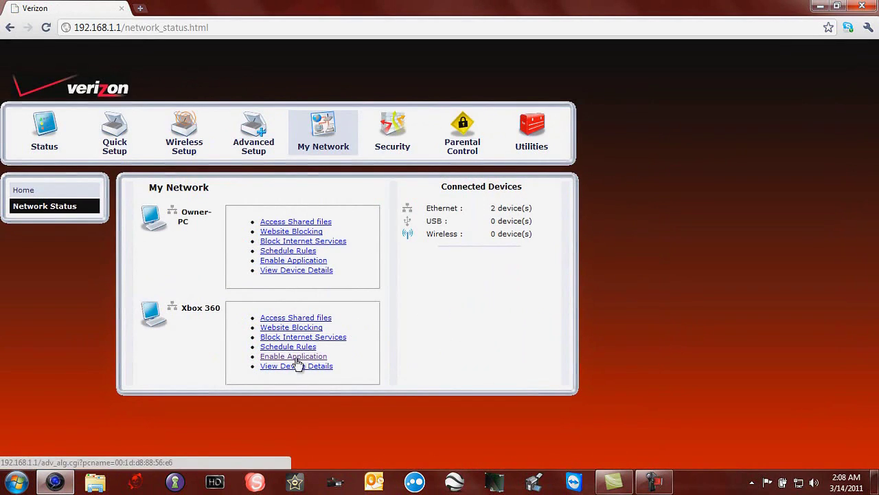
pyautogui.moveTo(184, 308); pyautogui.dragTo(217, 308)
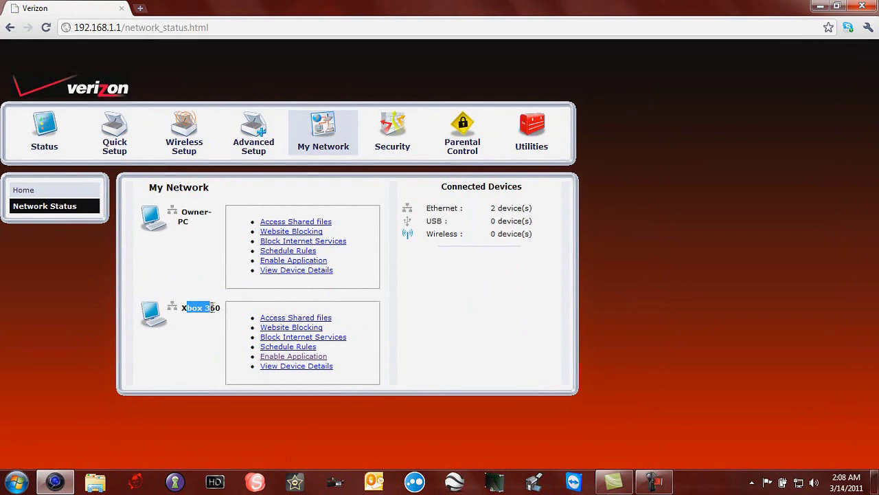
# Step: Open the Xbox 360's application settings, keep Xbox 360 as the device, choose User category, and start a New rule
pyautogui.click(293, 357)
pyautogui.scroll(-5, 323, 361)
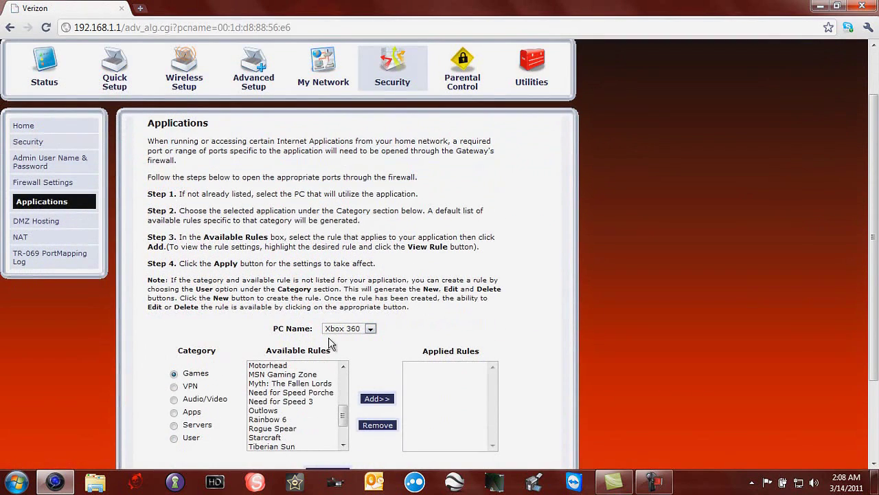
pyautogui.click(362, 330)
pyautogui.click(362, 353)
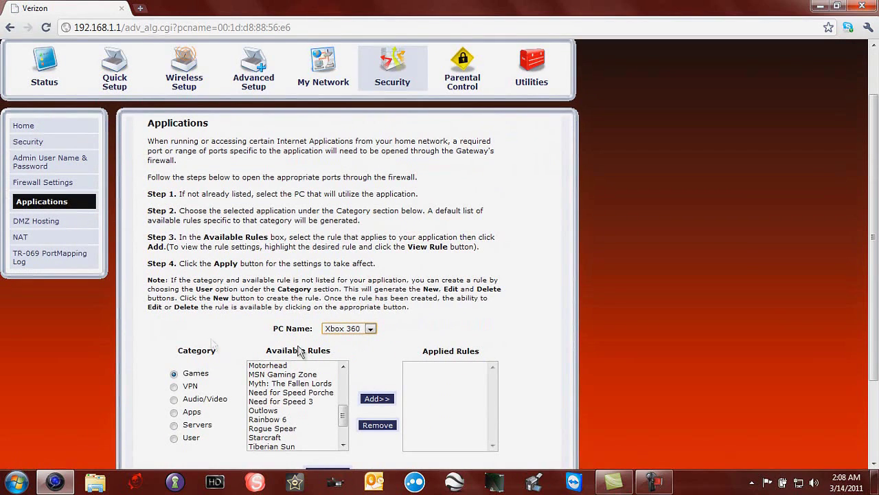
pyautogui.click(174, 437)
pyautogui.scroll(-3, 192, 426)
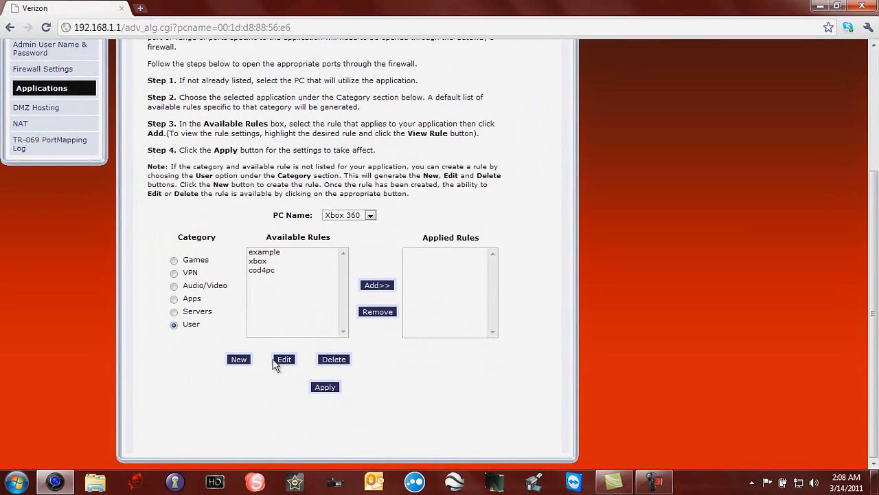
pyautogui.click(239, 360)
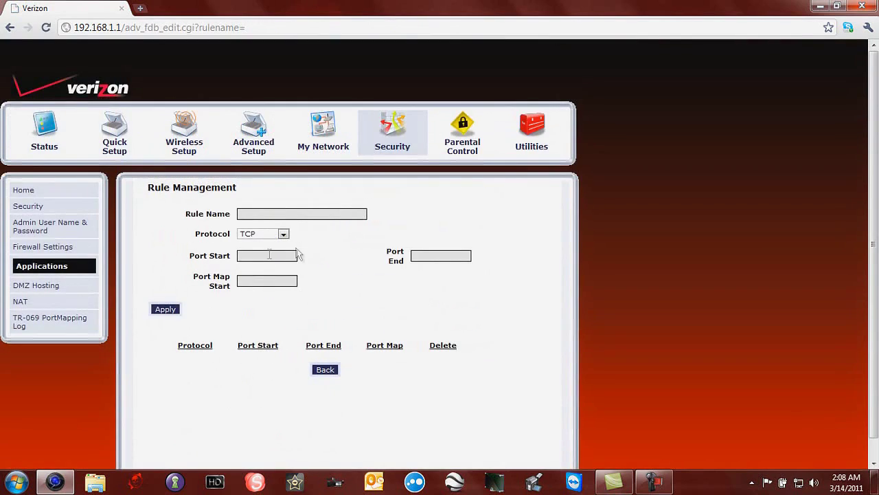
# Step: Name the new rule 'xbox360'
pyautogui.click(261, 213)
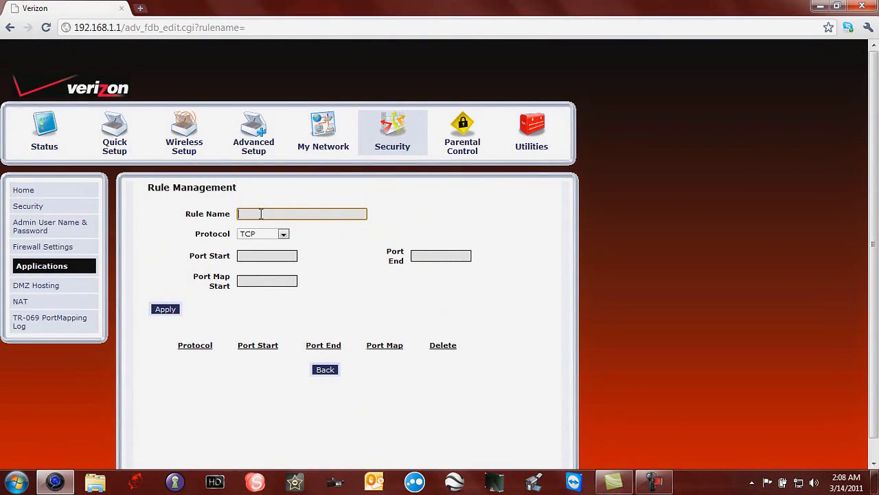
pyautogui.write('xbox360')
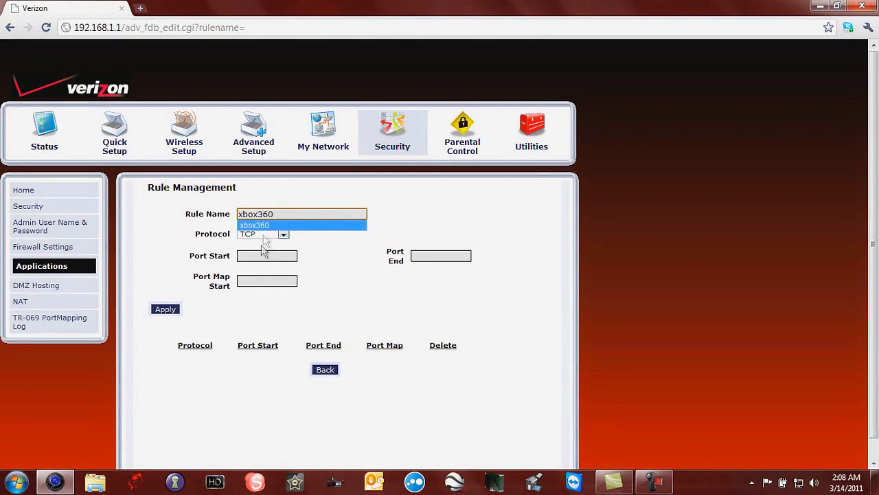
pyautogui.click(265, 254)
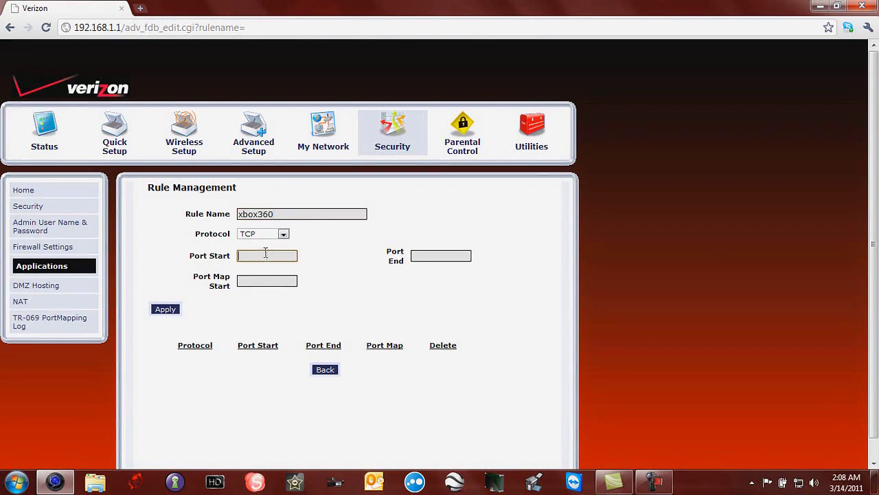
# Step: Add a TCP entry with port start, map start and end all 80
pyautogui.click(281, 235)
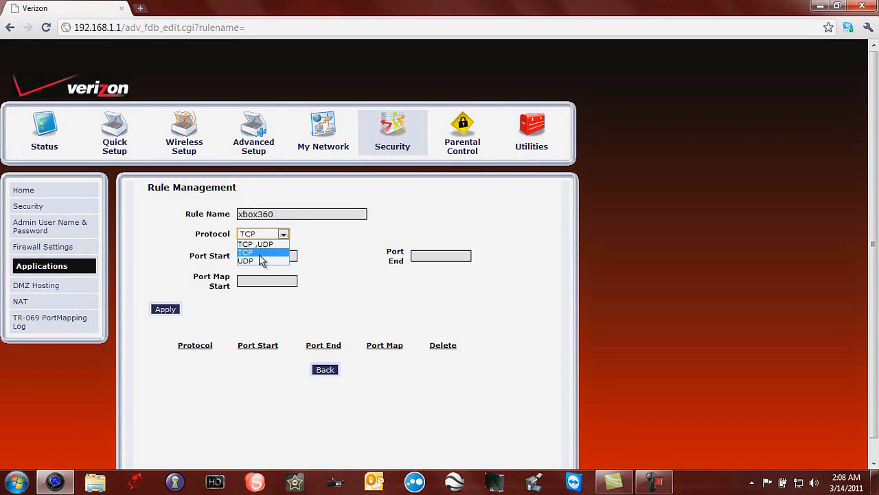
pyautogui.click(259, 252)
pyautogui.click(272, 255)
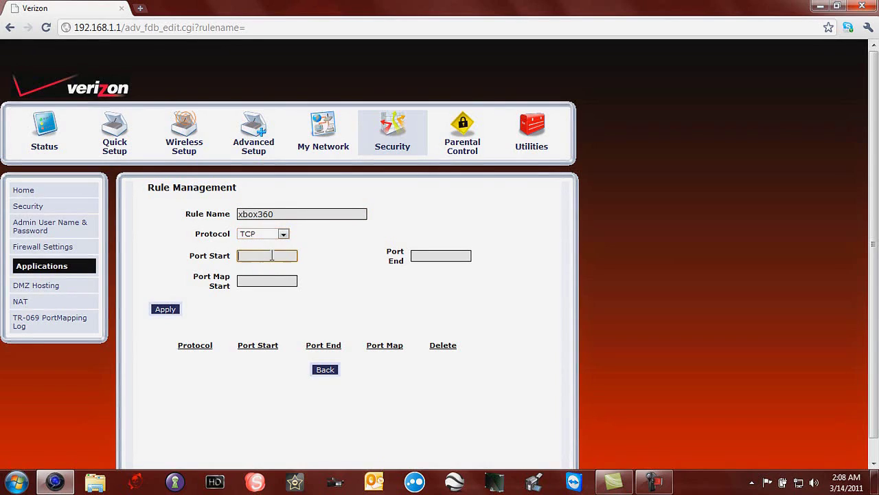
pyautogui.write('80')
pyautogui.moveTo(271, 256); pyautogui.dragTo(224, 253)
pyautogui.hotkey('ctrl', 'c')
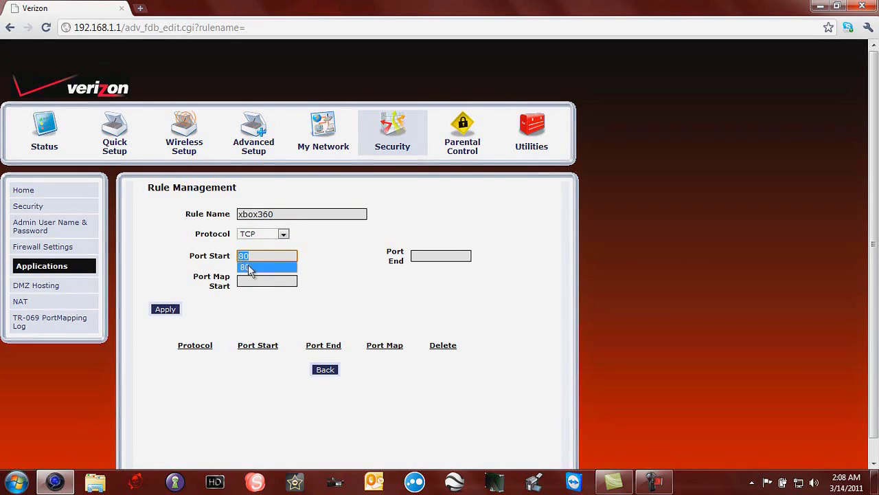
pyautogui.click(270, 285)
pyautogui.hotkey('ctrl', 'v')
pyautogui.click(414, 257)
pyautogui.hotkey('ctrl', 'v')
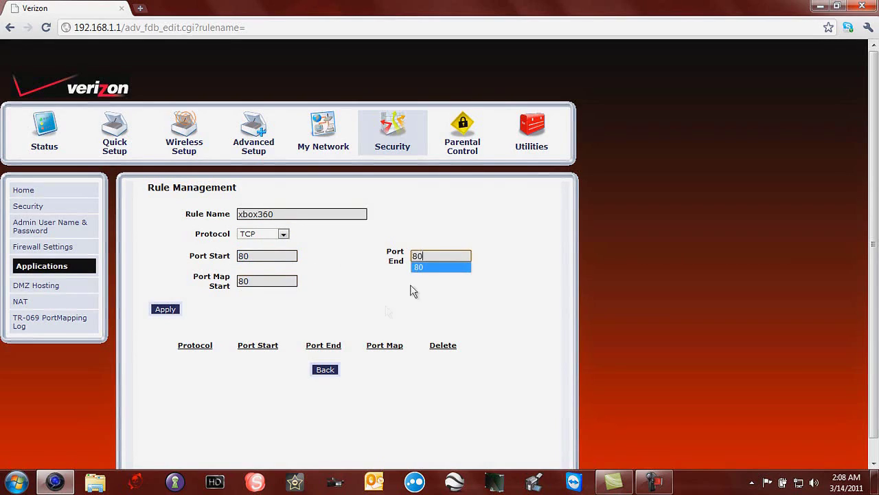
pyautogui.click(165, 310)
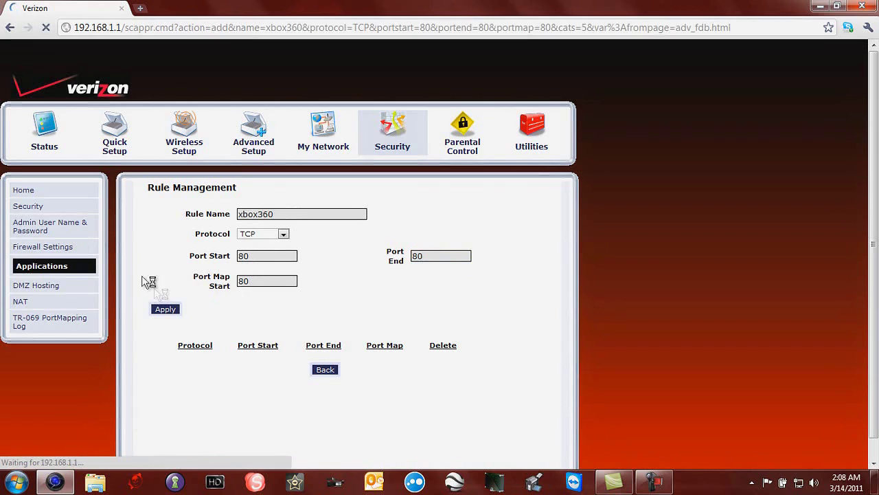
# Step: Add a UDP entry with port start, map start and end all 88
pyautogui.click(284, 235)
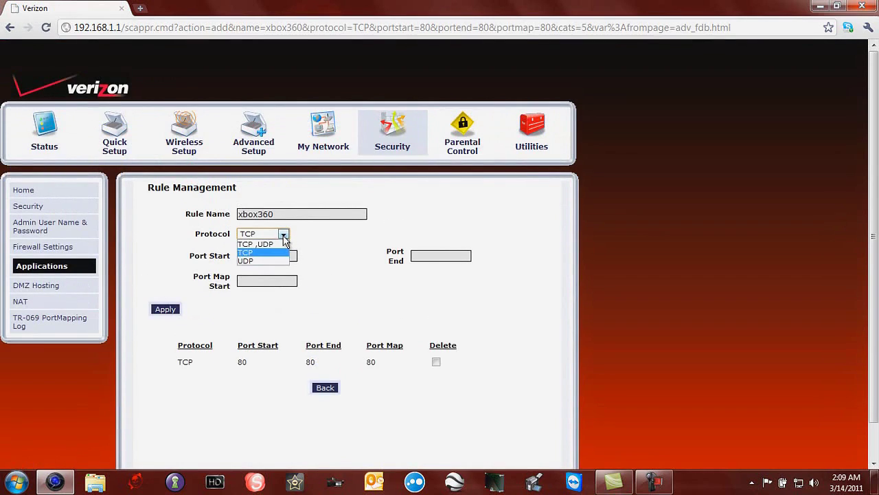
pyautogui.click(251, 256)
pyautogui.click(250, 257)
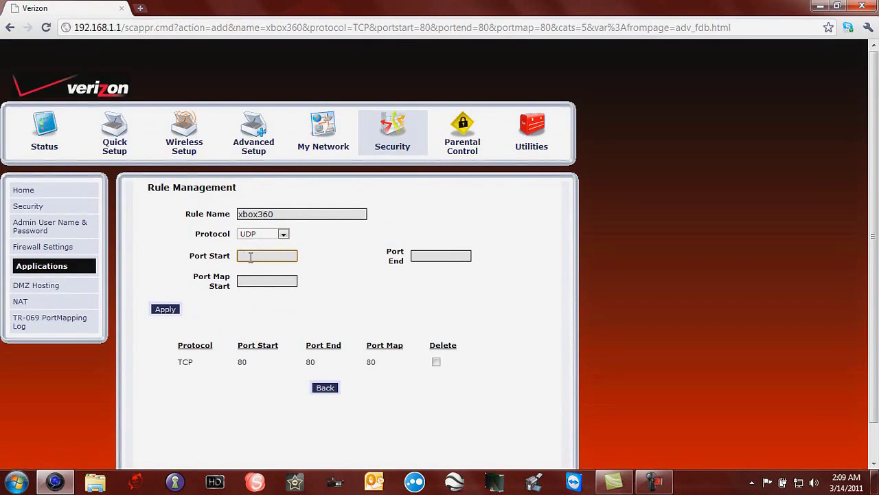
pyautogui.write('88')
pyautogui.click(269, 282)
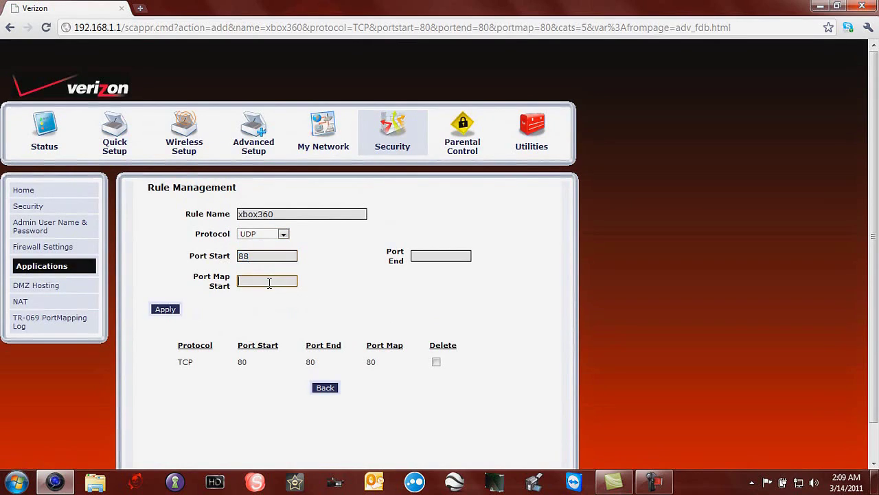
pyautogui.write('88')
pyautogui.click(439, 256)
pyautogui.write('88')
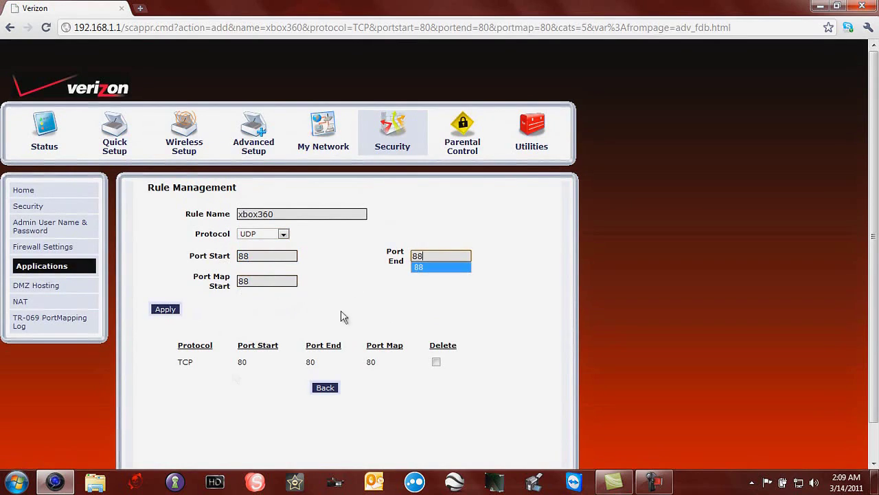
pyautogui.click(165, 310)
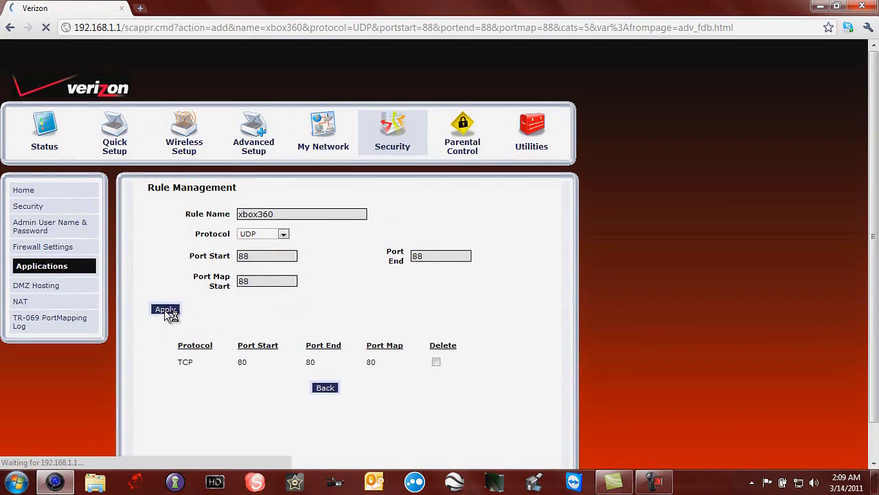
# Step: Add a TCP,UDP entry with port start, map start and end all 3074
pyautogui.click(282, 235)
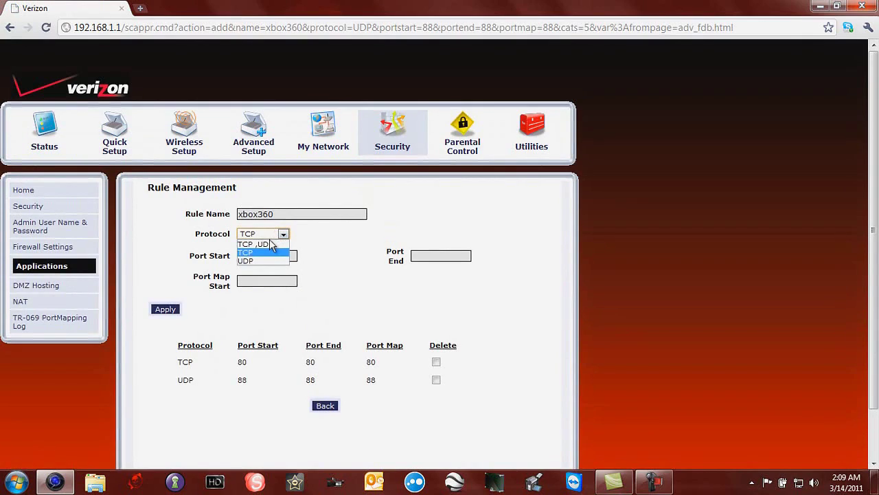
pyautogui.click(277, 246)
pyautogui.click(281, 254)
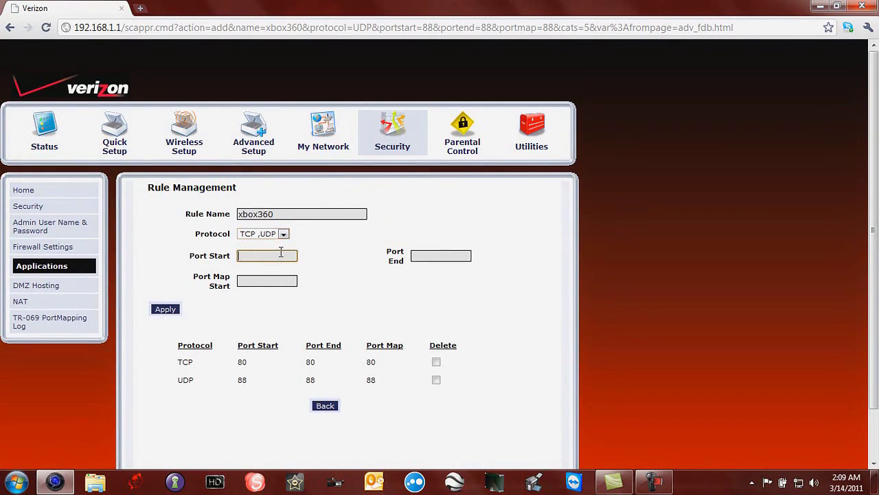
pyautogui.write('3074')
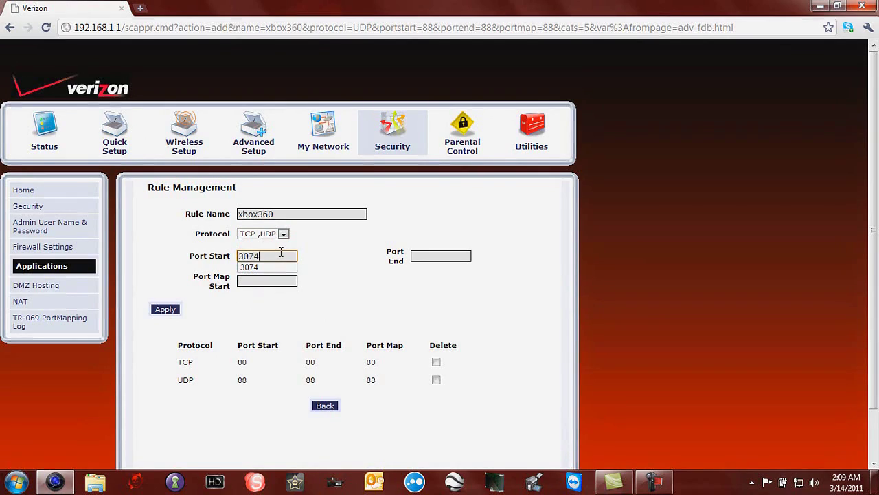
pyautogui.doubleClick(281, 254)
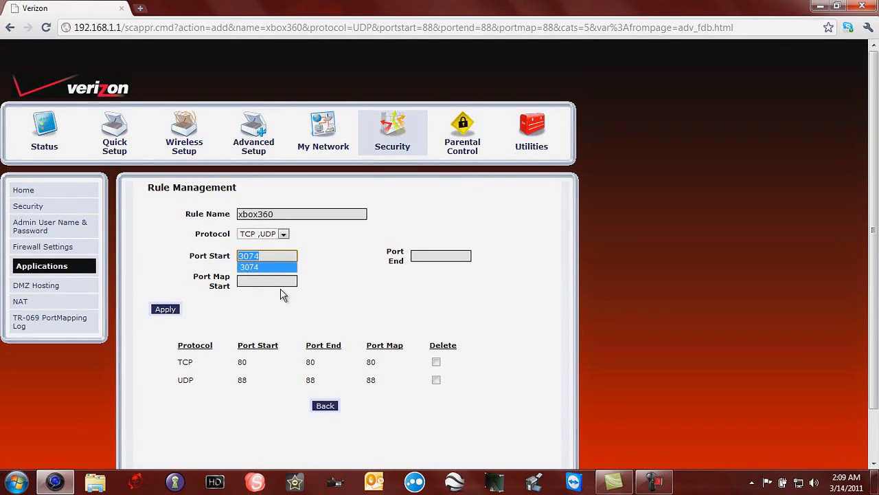
pyautogui.click(264, 281)
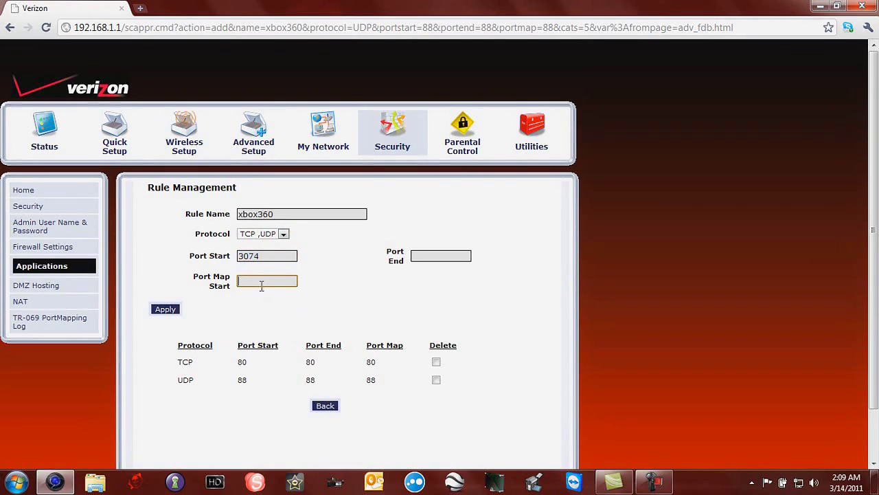
pyautogui.write('3074')
pyautogui.click(444, 255)
pyautogui.write('3074')
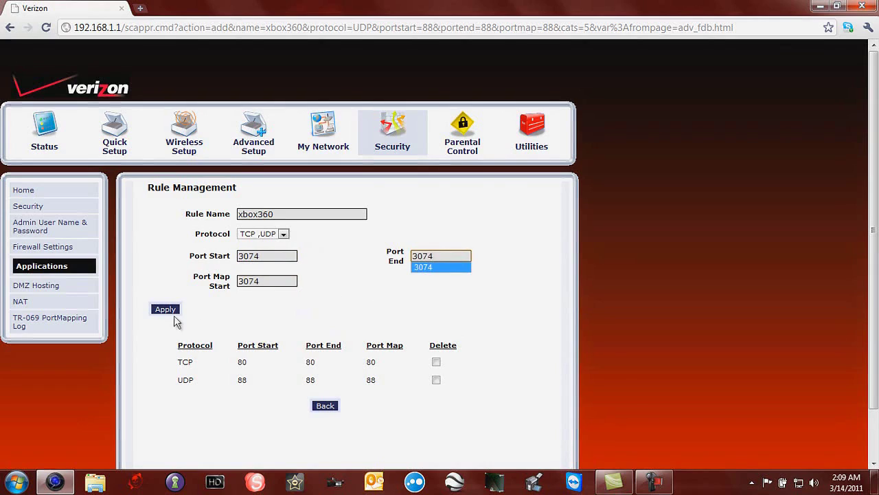
pyautogui.click(167, 310)
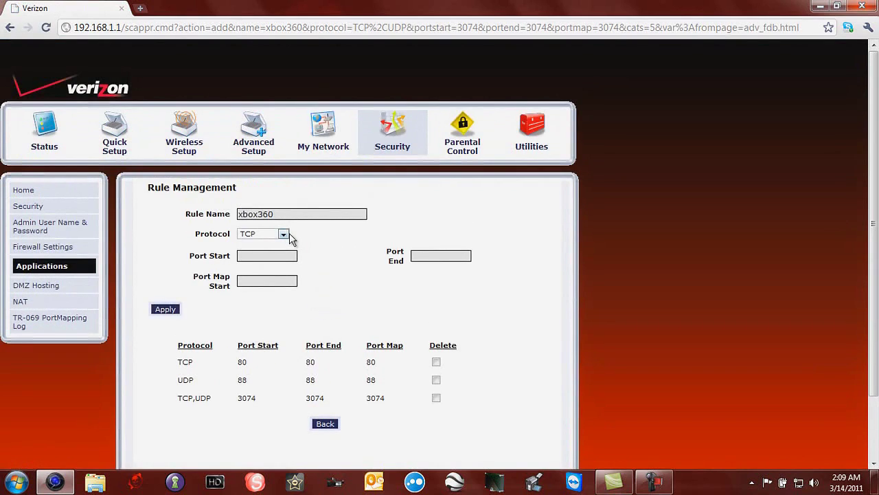
pyautogui.click(284, 234)
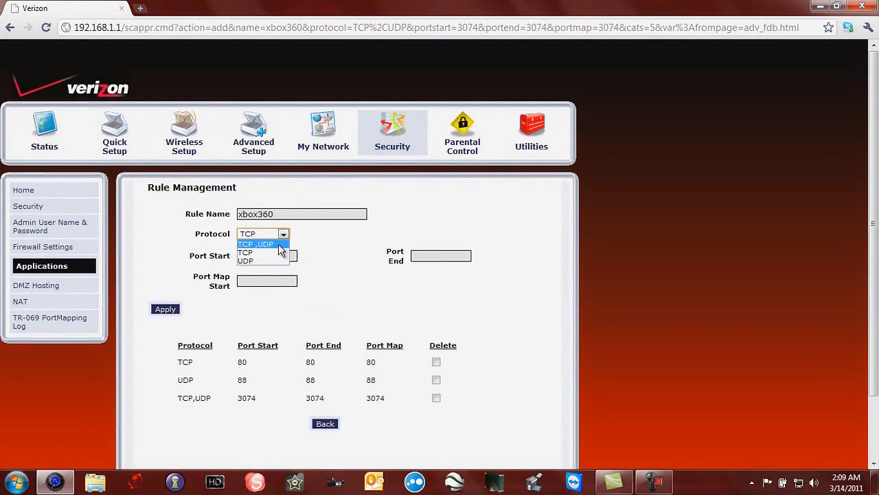
# Step: Add a TCP,UDP port 53 entry to xbox360, then go Back to the applications page
pyautogui.click(279, 245)
pyautogui.click(270, 255)
pyautogui.write('5')
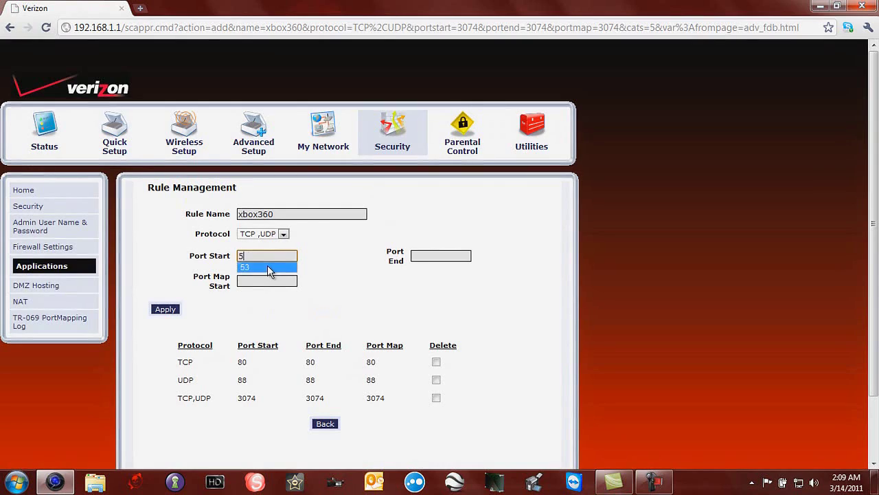
pyautogui.write('3')
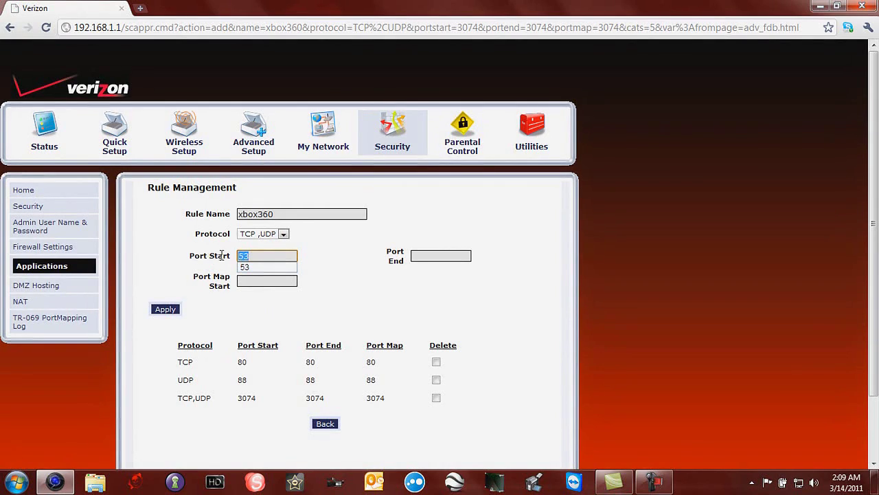
pyautogui.click(249, 281)
pyautogui.write('53')
pyautogui.click(431, 256)
pyautogui.write('53')
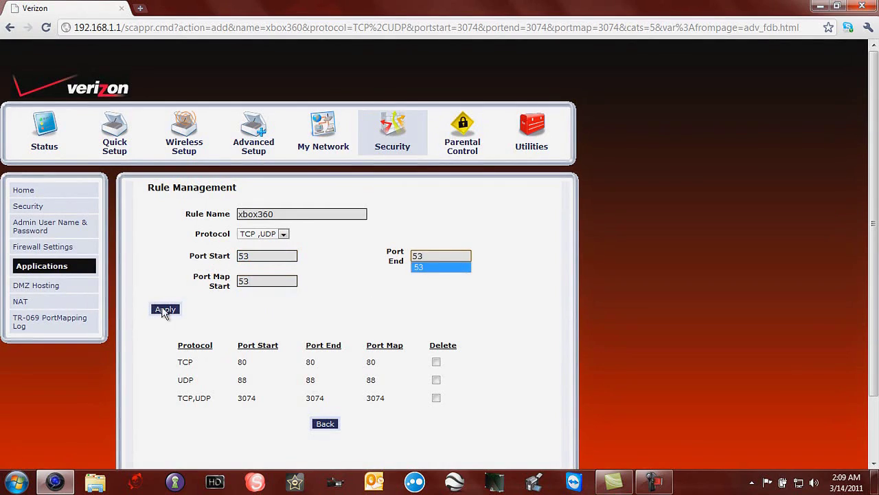
pyautogui.click(165, 310)
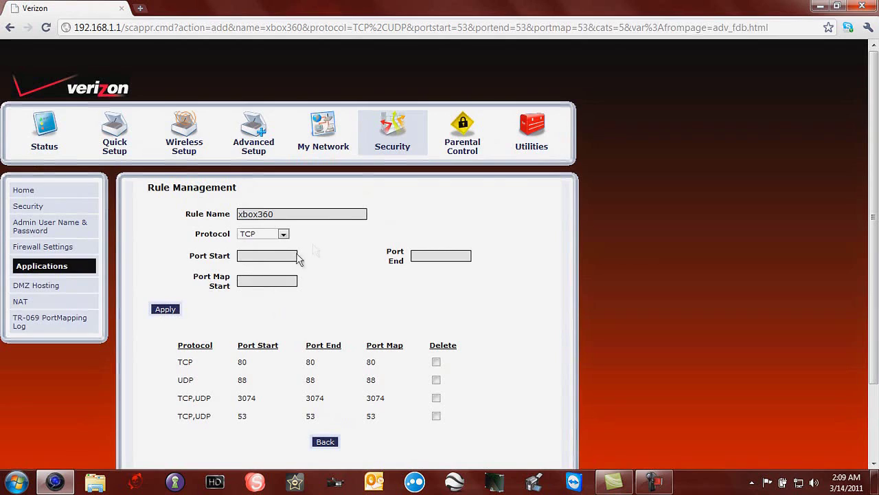
pyautogui.scroll(-3, 272, 288)
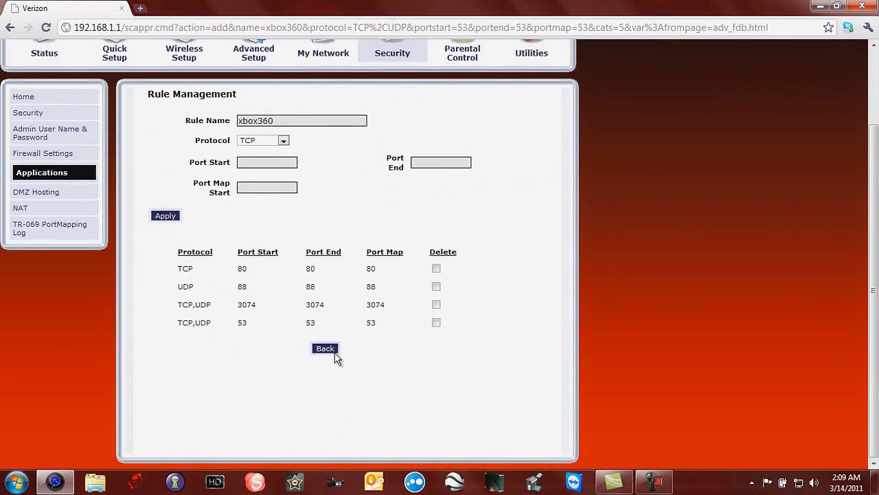
pyautogui.click(334, 351)
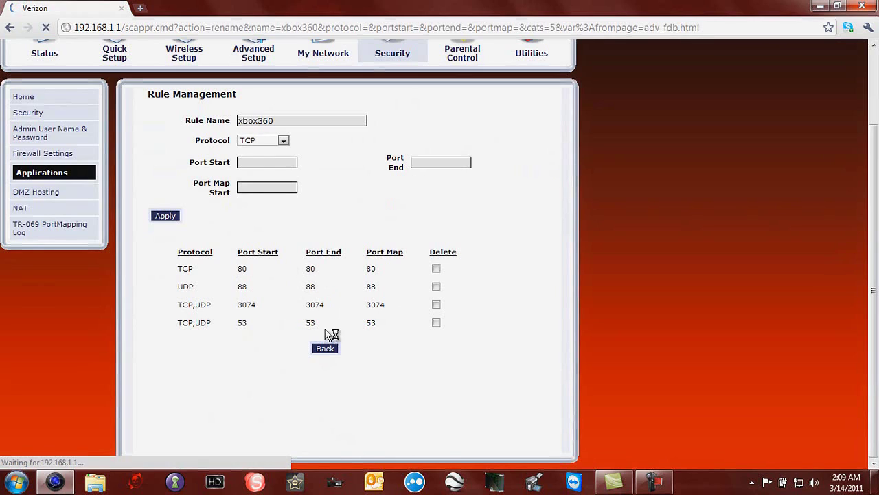
# Step: Move xbox360 from Available Rules to the Xbox 360 with Add>> and apply
pyautogui.scroll(-3, 154, 392)
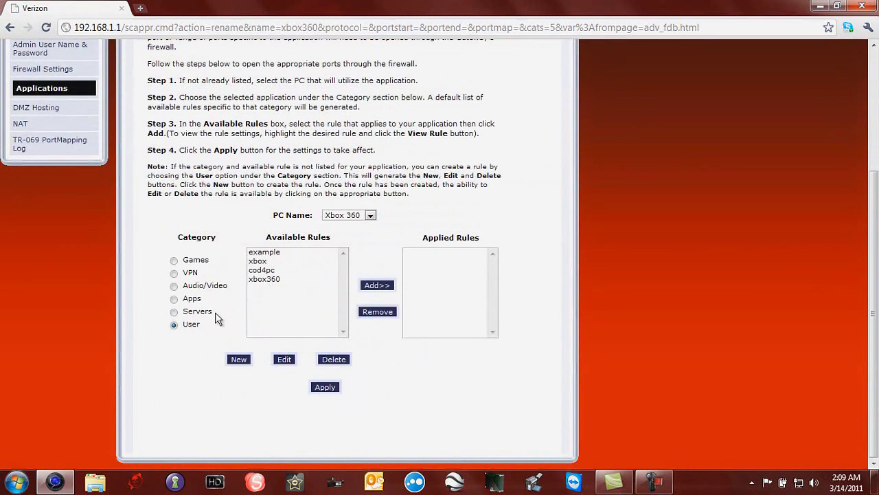
pyautogui.click(284, 279)
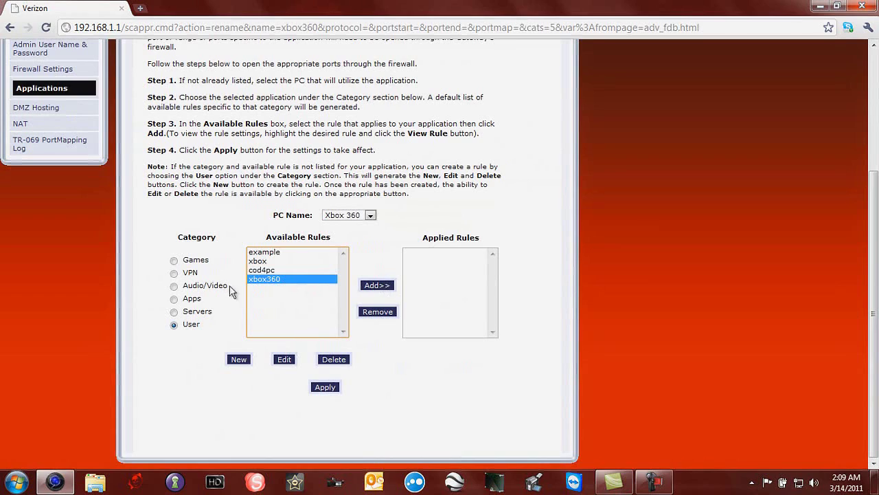
pyautogui.click(383, 284)
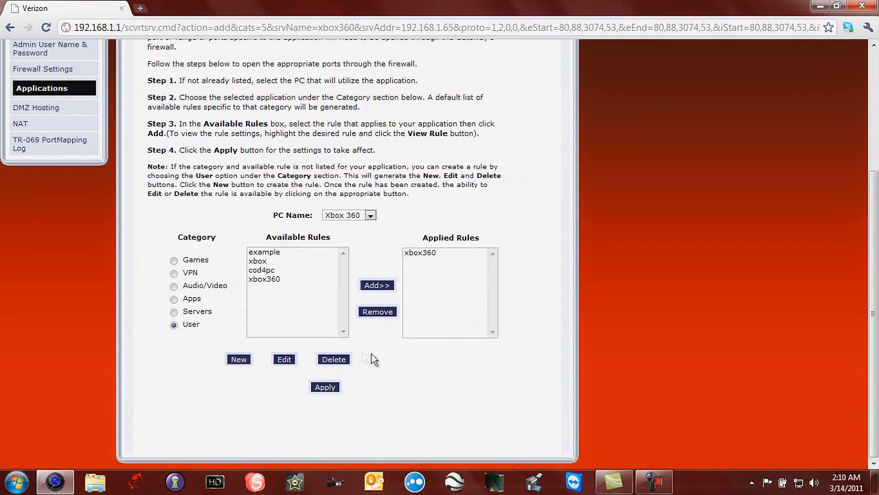
pyautogui.click(333, 389)
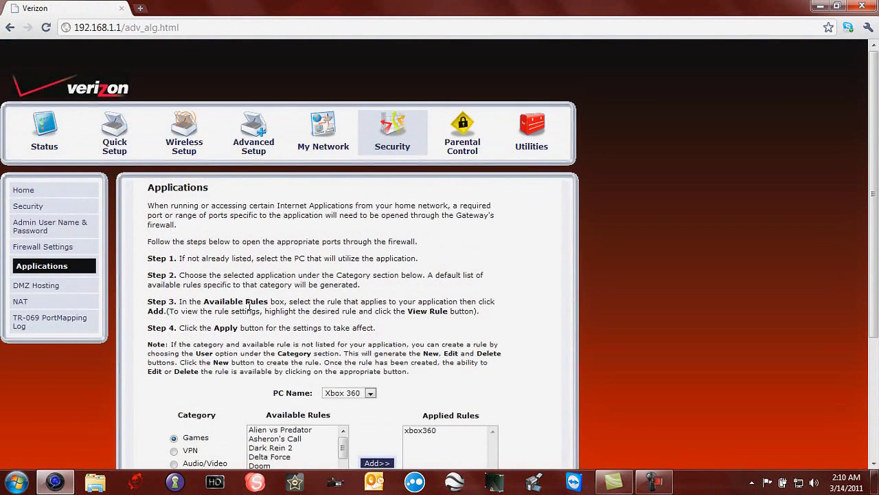
pyautogui.scroll(-3, 213, 216)
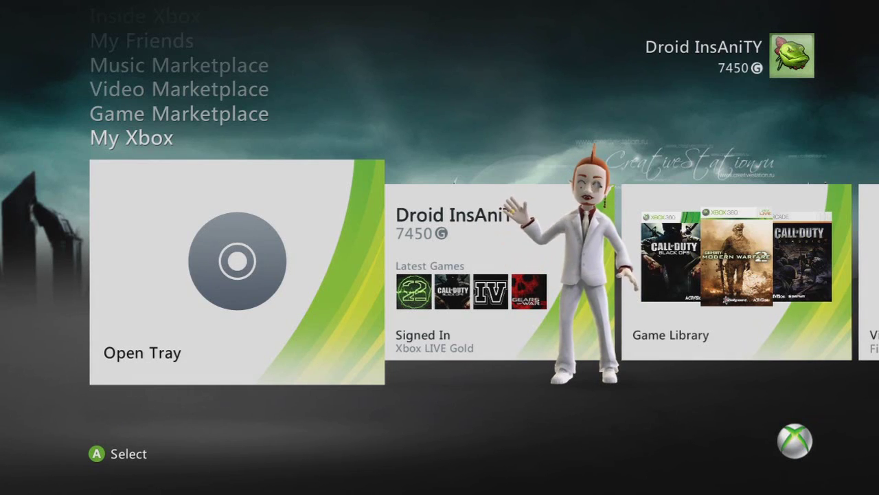
# Step: Rerun the Xbox LIVE connection test from Network Settings, confirming Yes on the warning
pyautogui.press('Right')
pyautogui.press('Right')
pyautogui.press('Right')
pyautogui.press('Right')
pyautogui.press('Right')
pyautogui.press('Right')
pyautogui.press('Right')
pyautogui.press('Right')
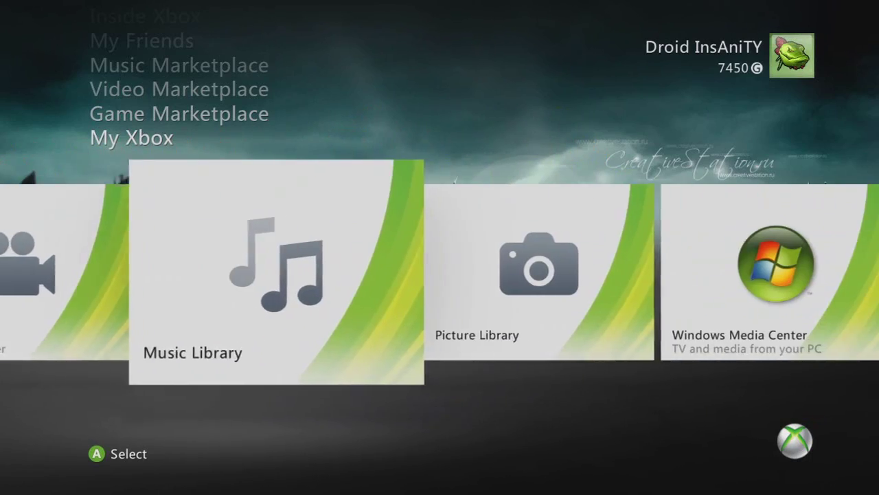
pyautogui.press('Return')
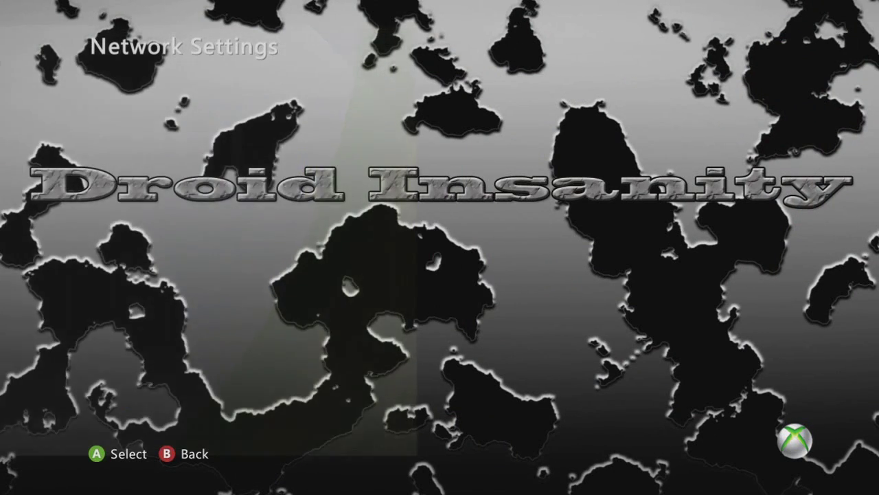
pyautogui.press('Down')
pyautogui.press('Return')
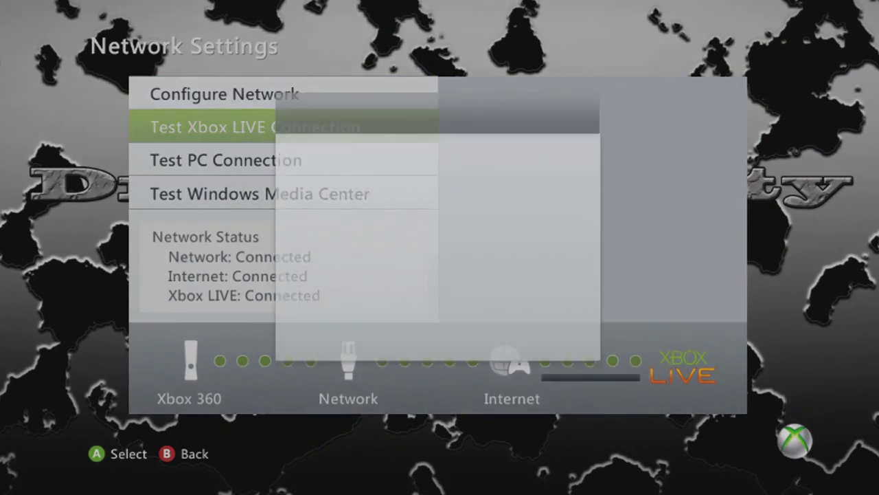
pyautogui.press('Up')
pyautogui.press('Return')
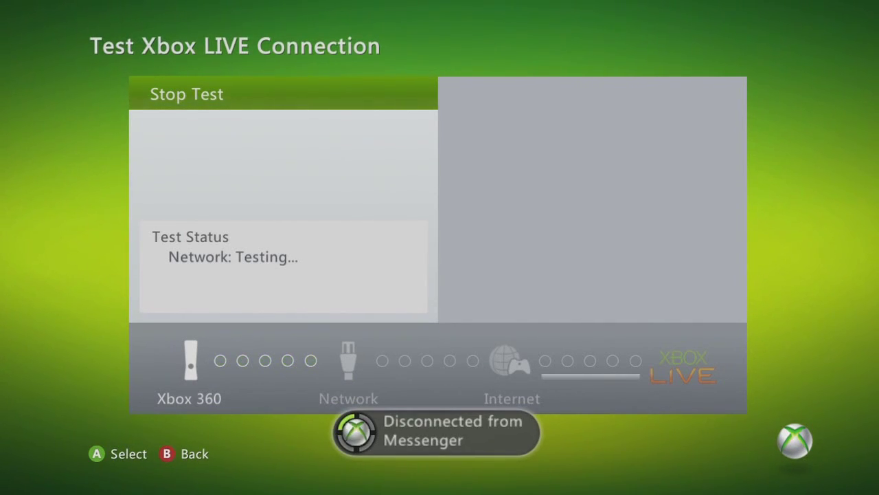
# Step: Return to Network Settings and check that Network, Internet and Xbox LIVE read Connected
pyautogui.press('Escape')
pyautogui.press('Down')
pyautogui.press('Up')
pyautogui.press('Up')
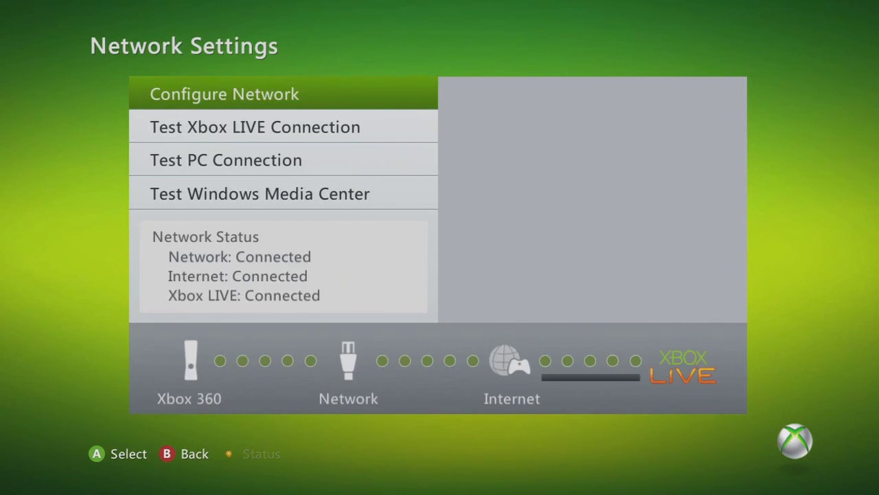
pyautogui.press('Down')
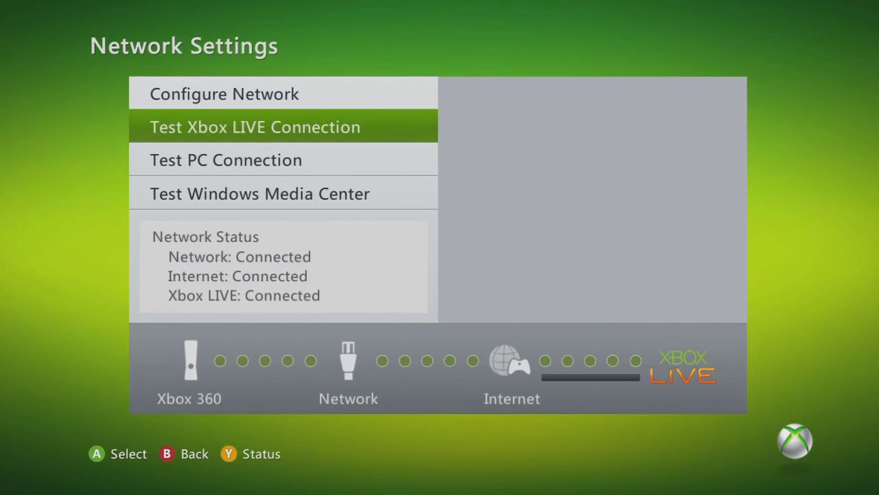